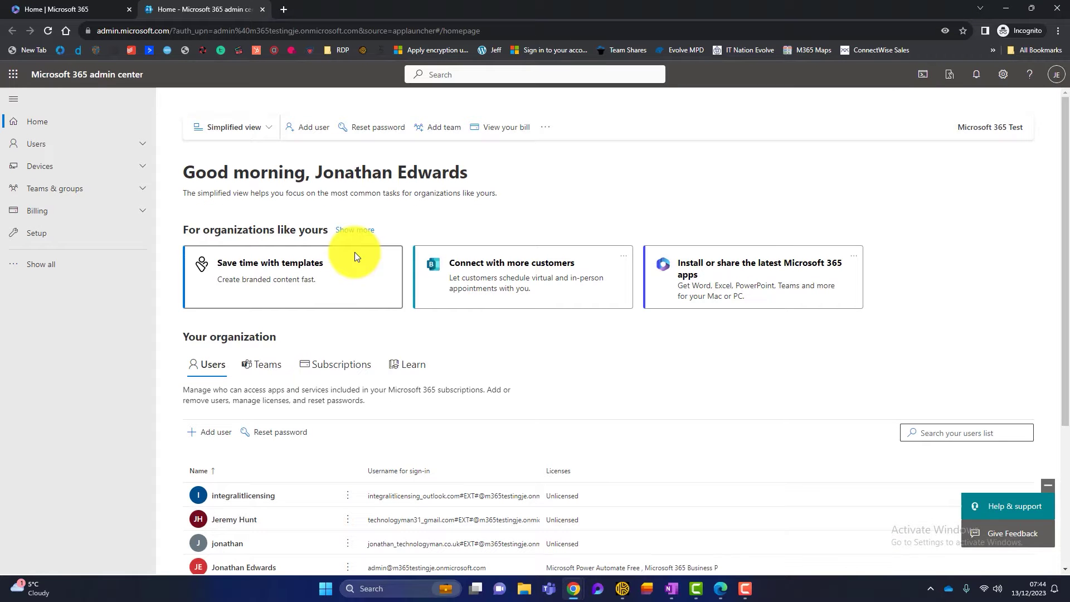
- Expand the admin center navigation with Show all and bring the Admin centers section into view
left_click(83, 266)
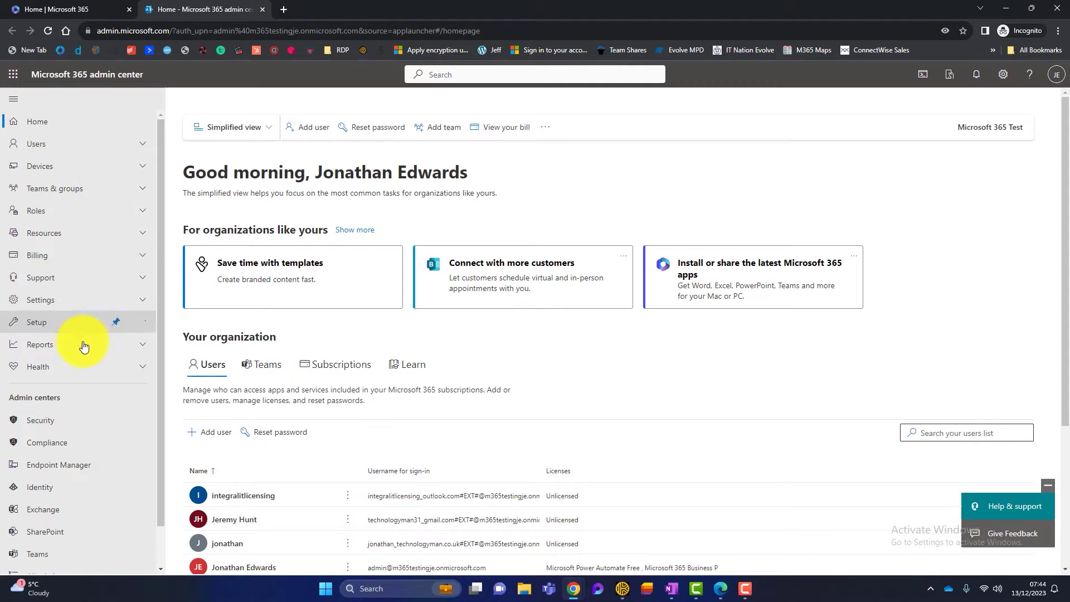
scroll(72, 391, "down", 1)
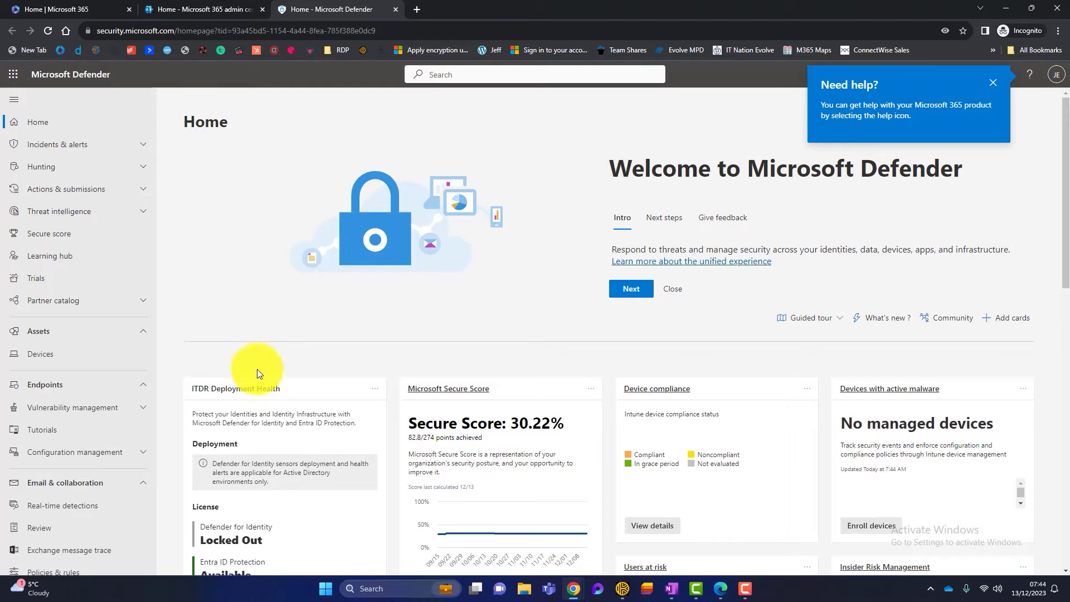
- Go to Email & collaboration > Policies & rules > Threat policies > Anti-phishing
scroll(106, 413, "down", 2)
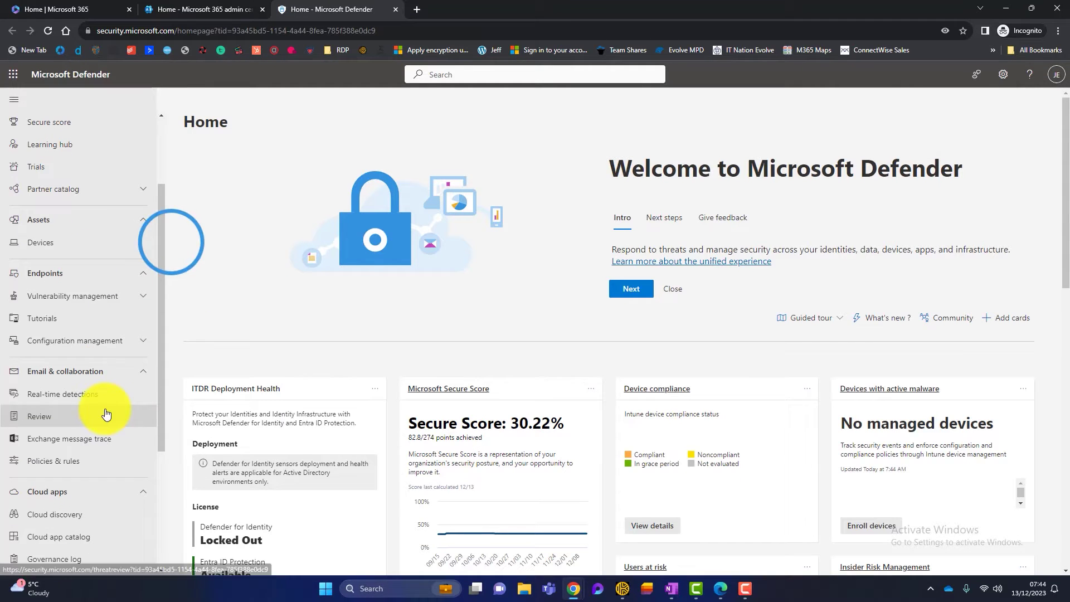
left_click(49, 462)
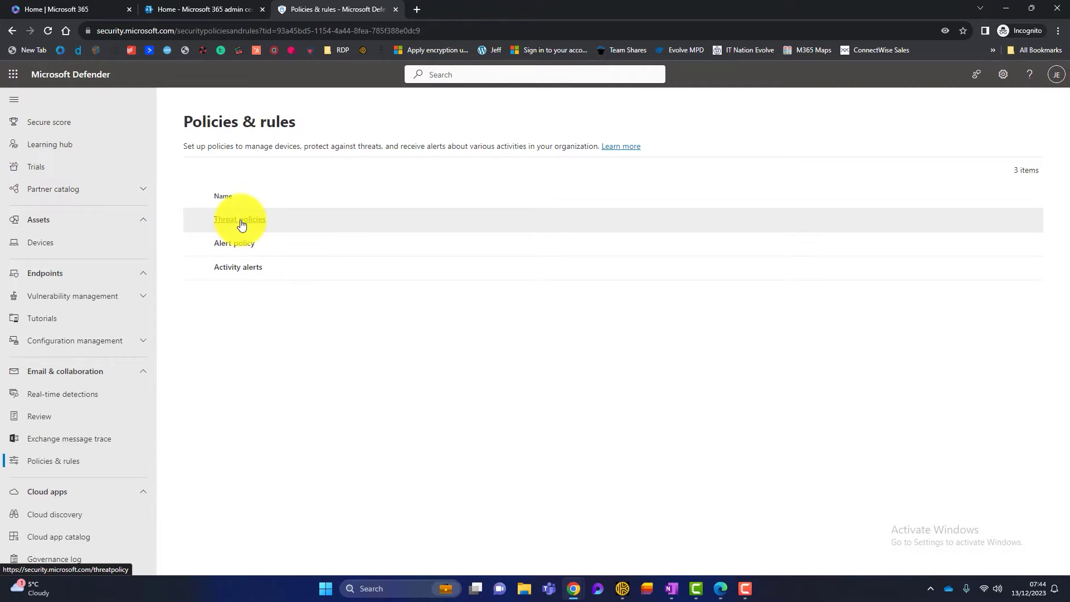
left_click(239, 221)
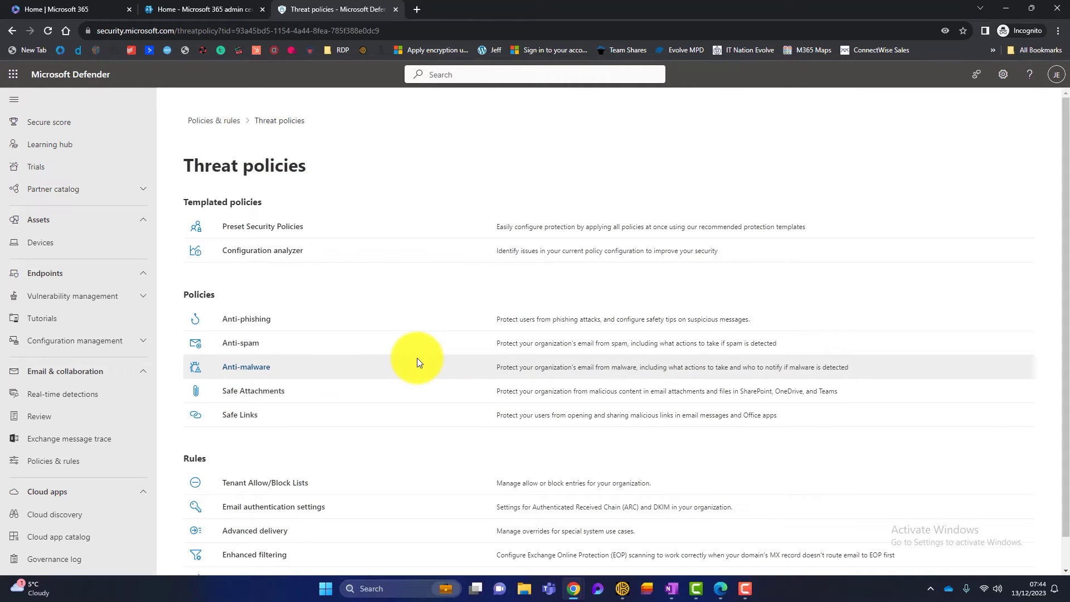
left_click(253, 319)
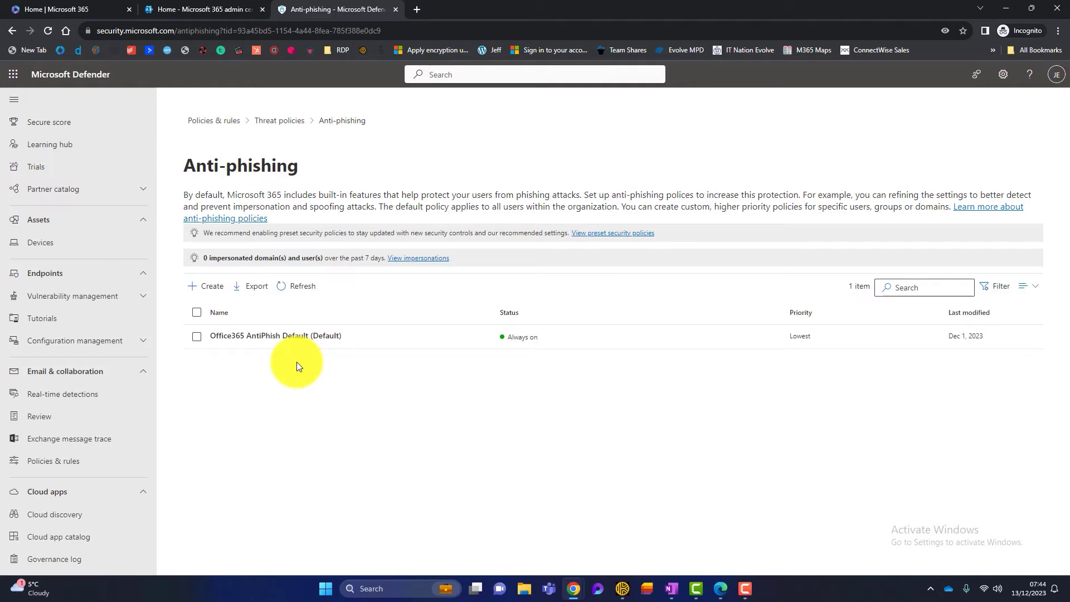
- Edit the Office365 AntiPhish Default policy's protection settings and turn on Enable users to protect
left_click(302, 333)
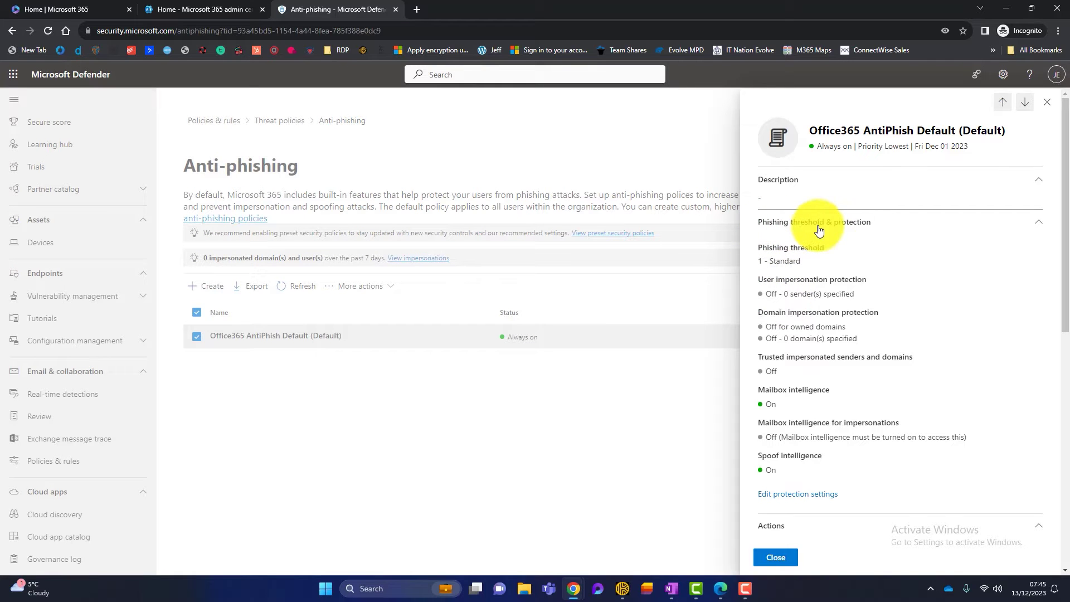
left_click(800, 495)
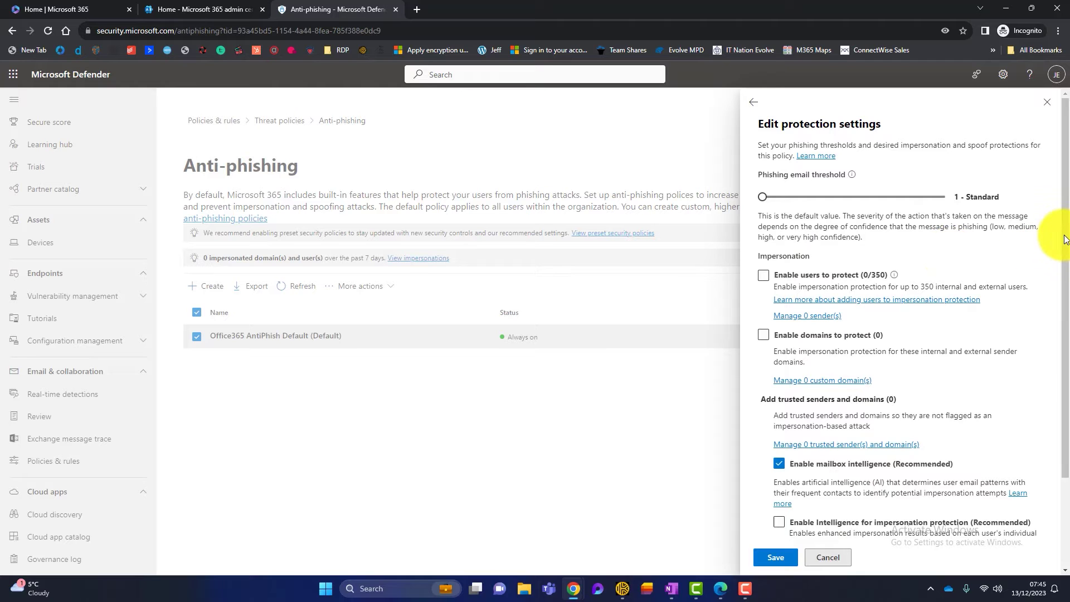
left_click_drag(1065, 245, 1061, 289)
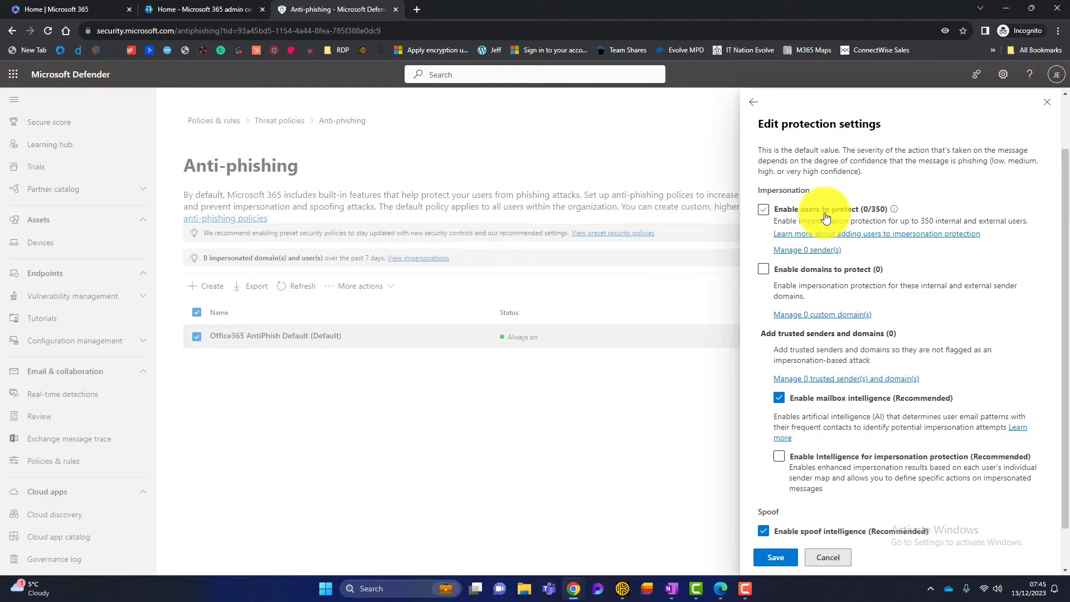
left_click(763, 211)
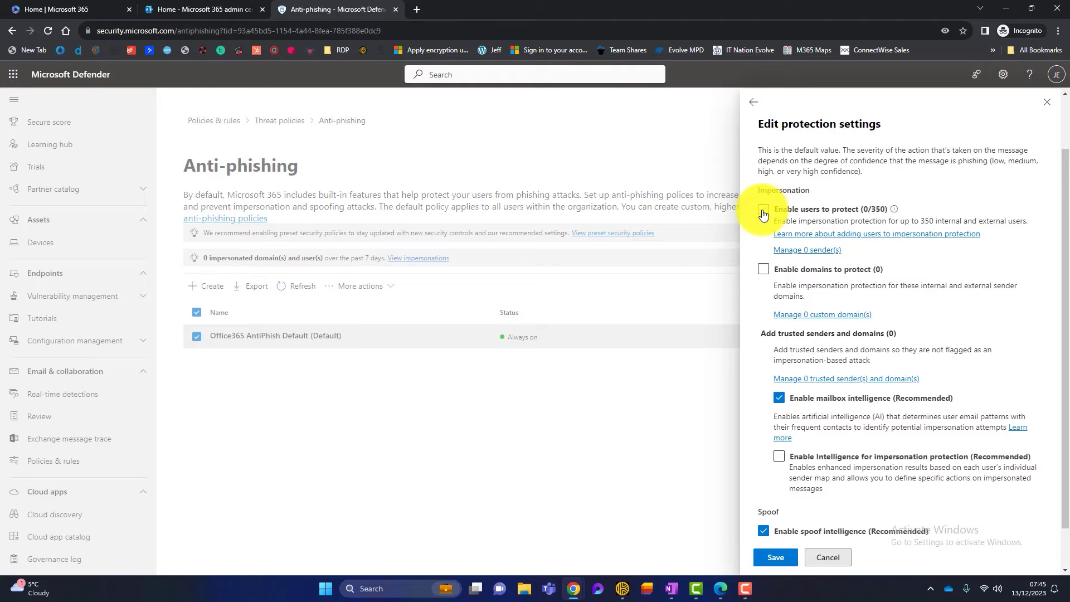
left_click(763, 214)
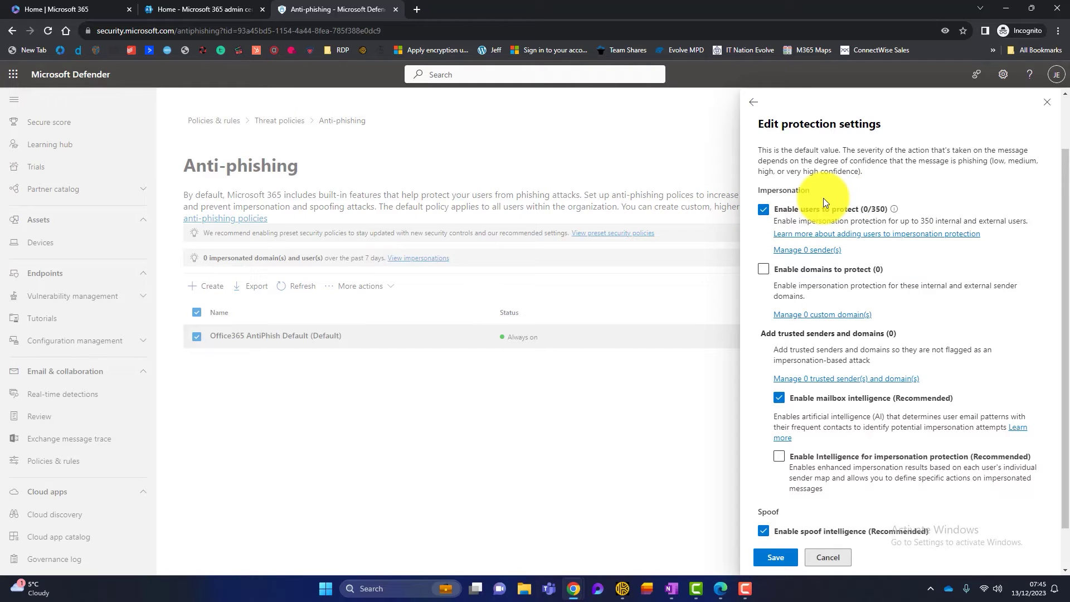
- Add the first protected sender's name and pick their e-mail address from the suggestions
left_click(797, 256)
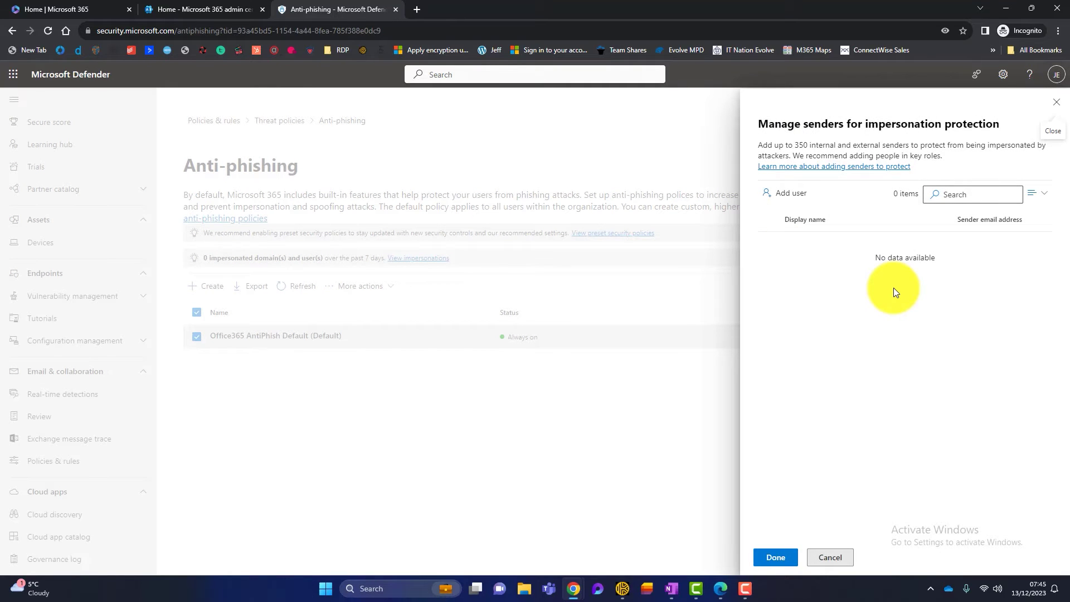
left_click(787, 193)
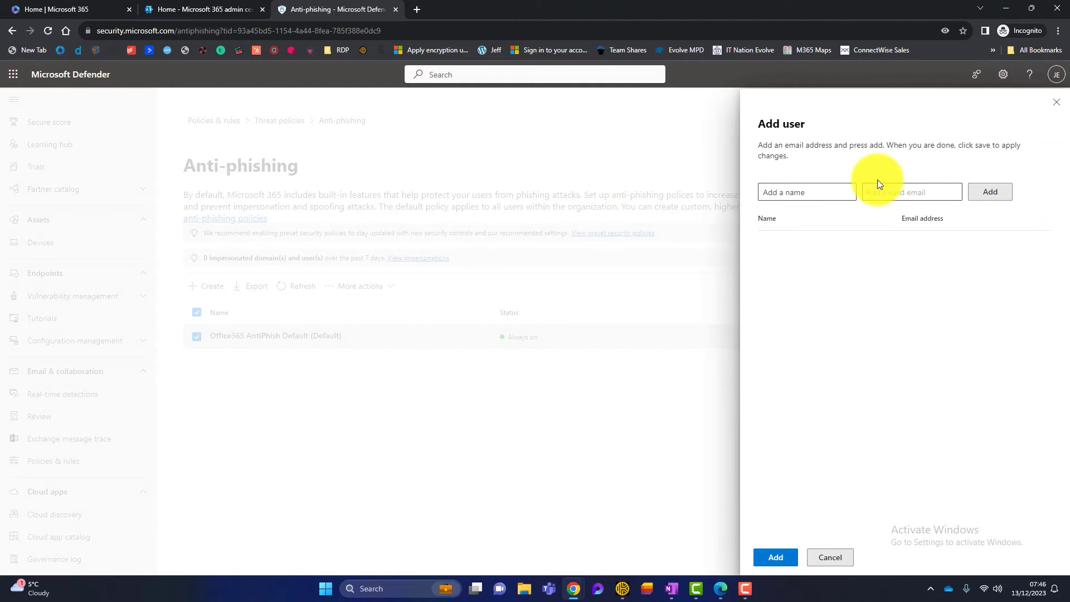
left_click(810, 194)
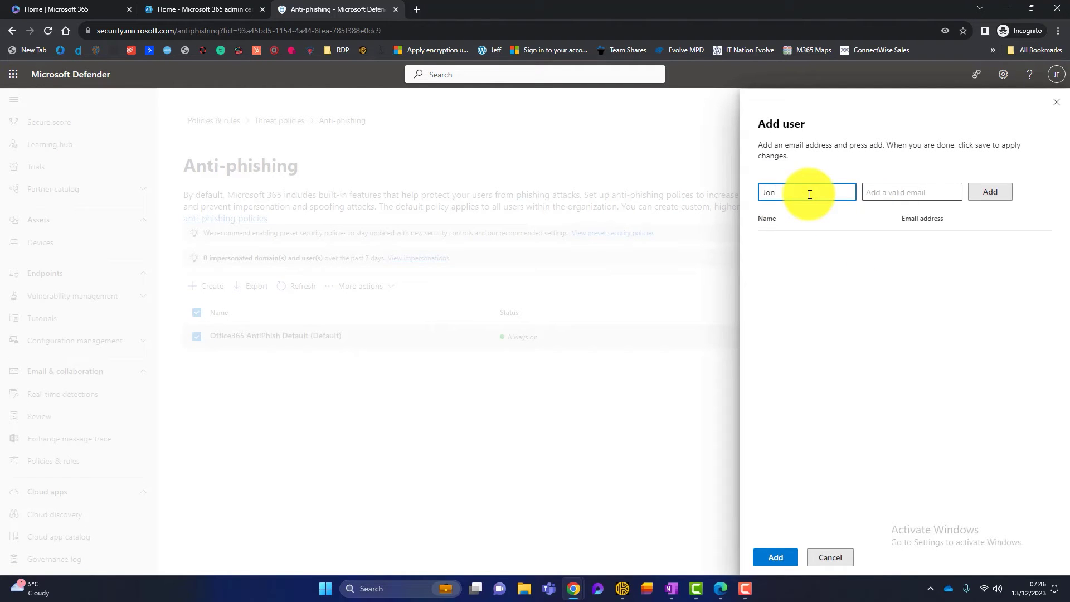
left_click(888, 193)
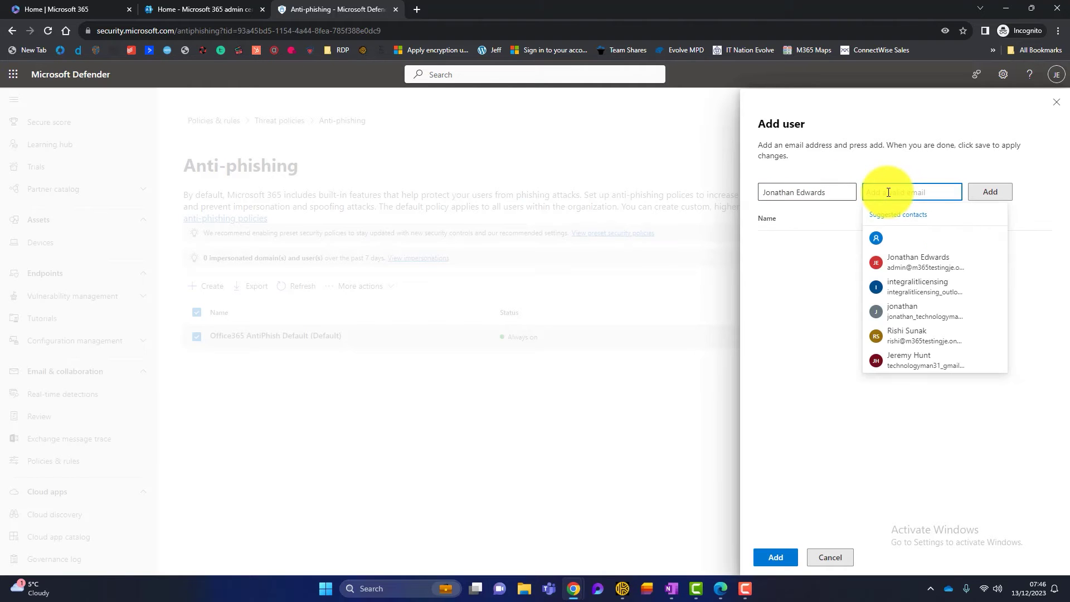
left_click(927, 265)
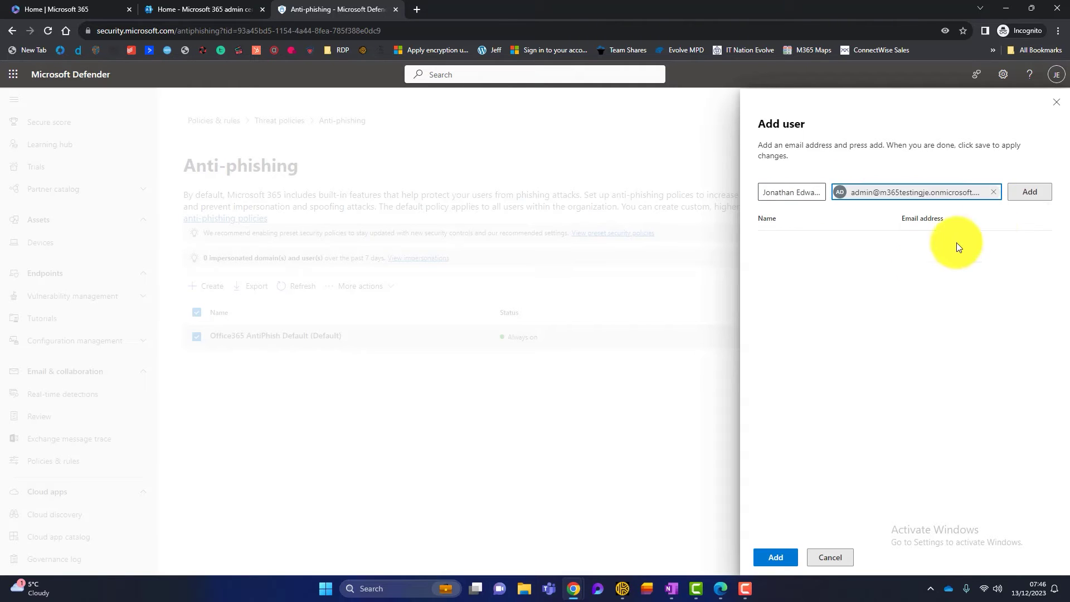
left_click(1031, 192)
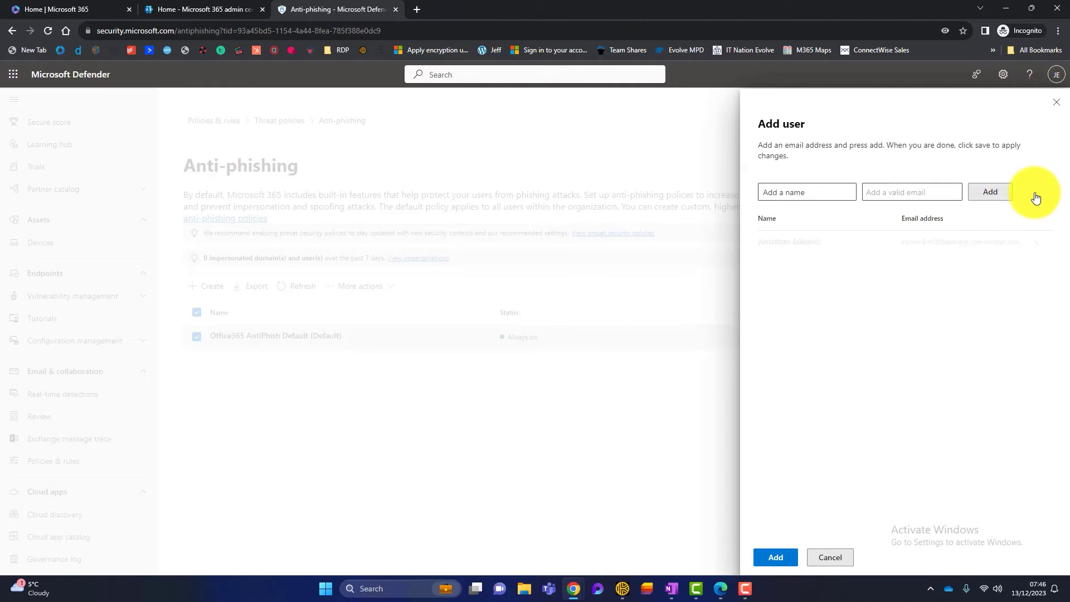
- Enter the second sender's name and e-mail, then add both users as protected senders
left_click(820, 190)
type("Ris")
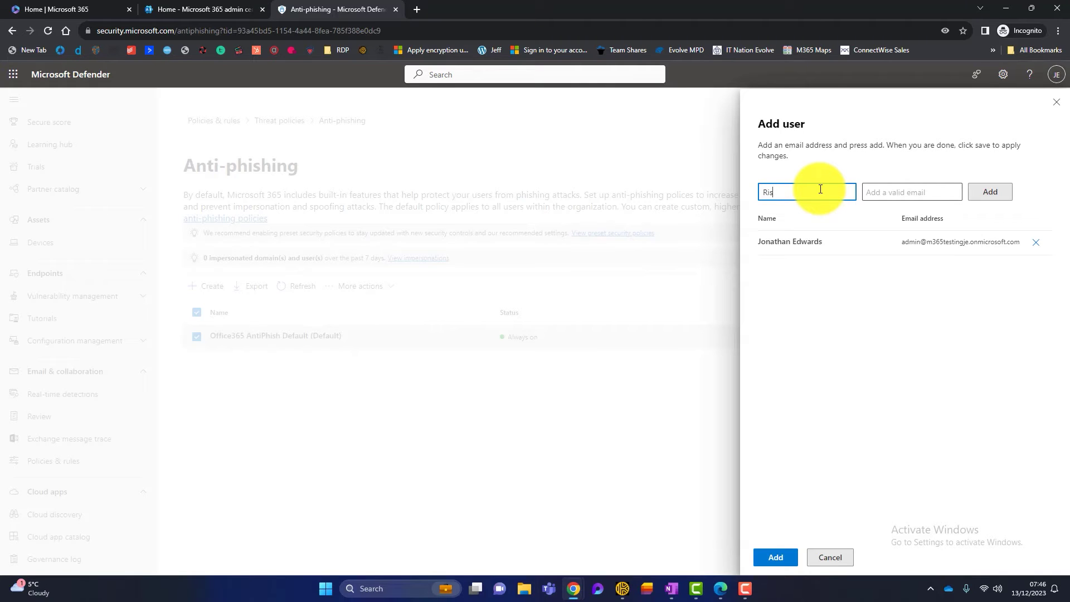
type("hi Sunak")
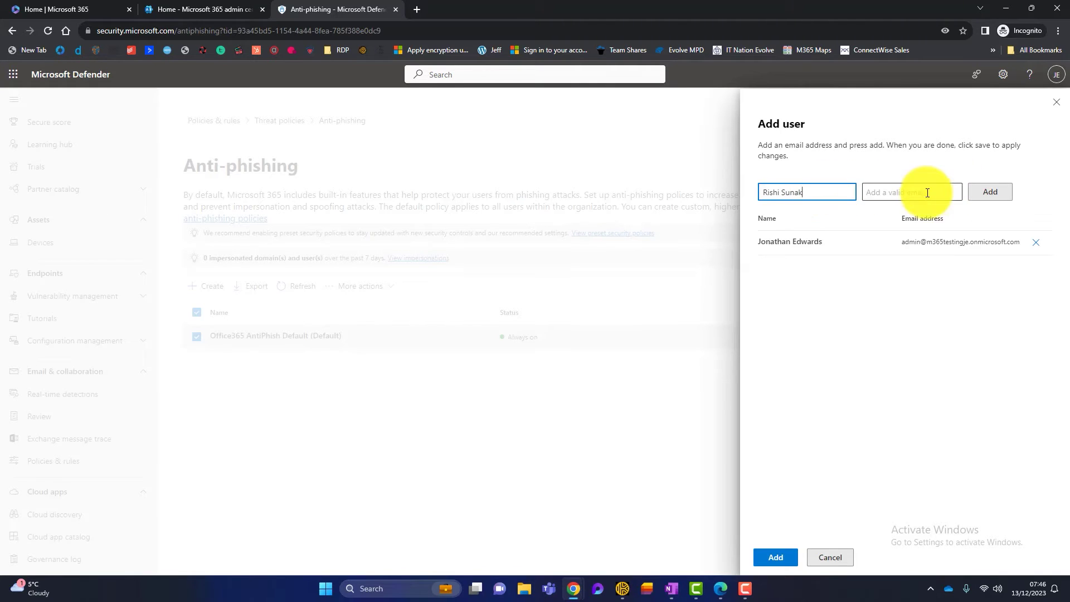
left_click(927, 193)
left_click(901, 334)
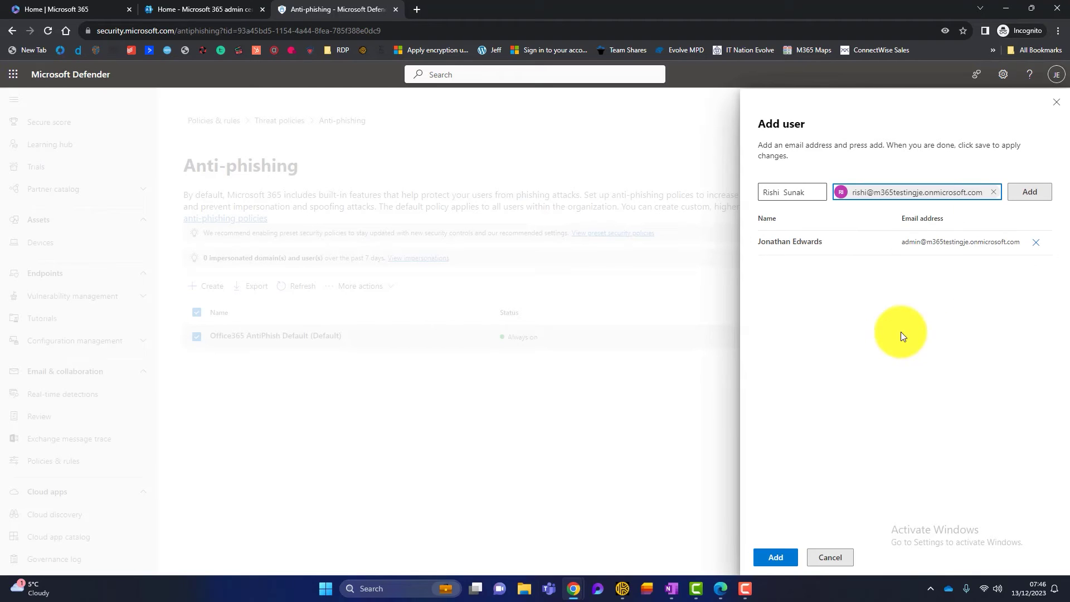
left_click(1005, 189)
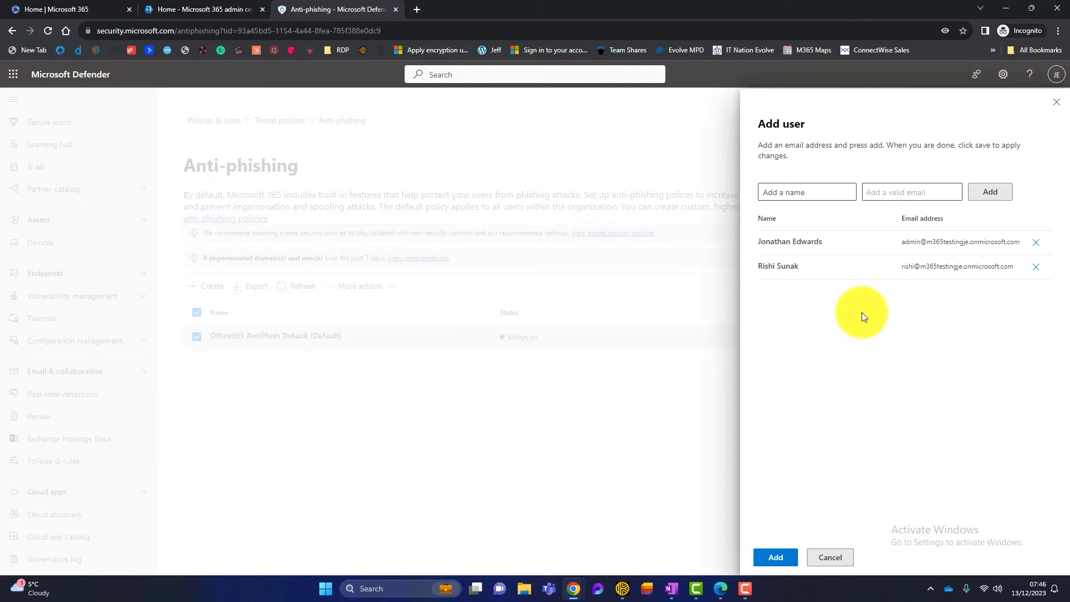
left_click(776, 544)
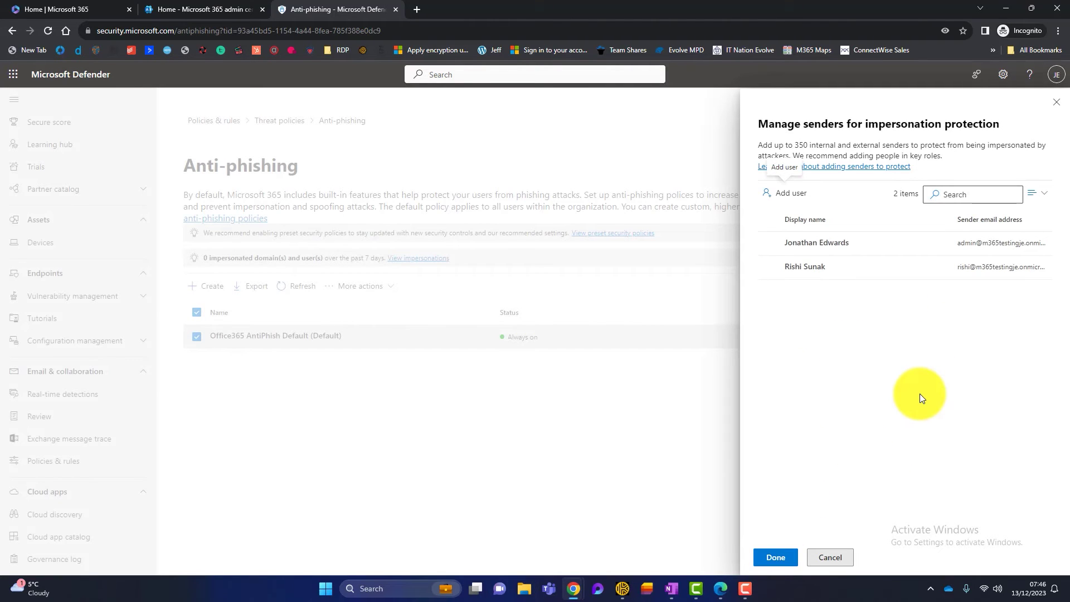
- Confirm the two senders, enable domain protection with Include domains I own, and view owned domains
left_click(776, 557)
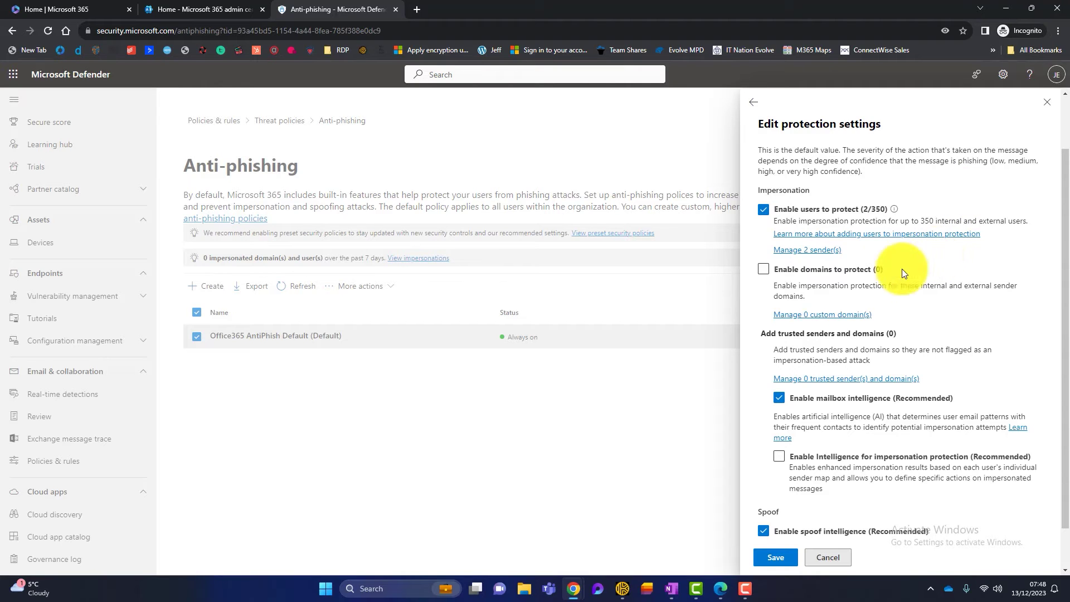
left_click(763, 273)
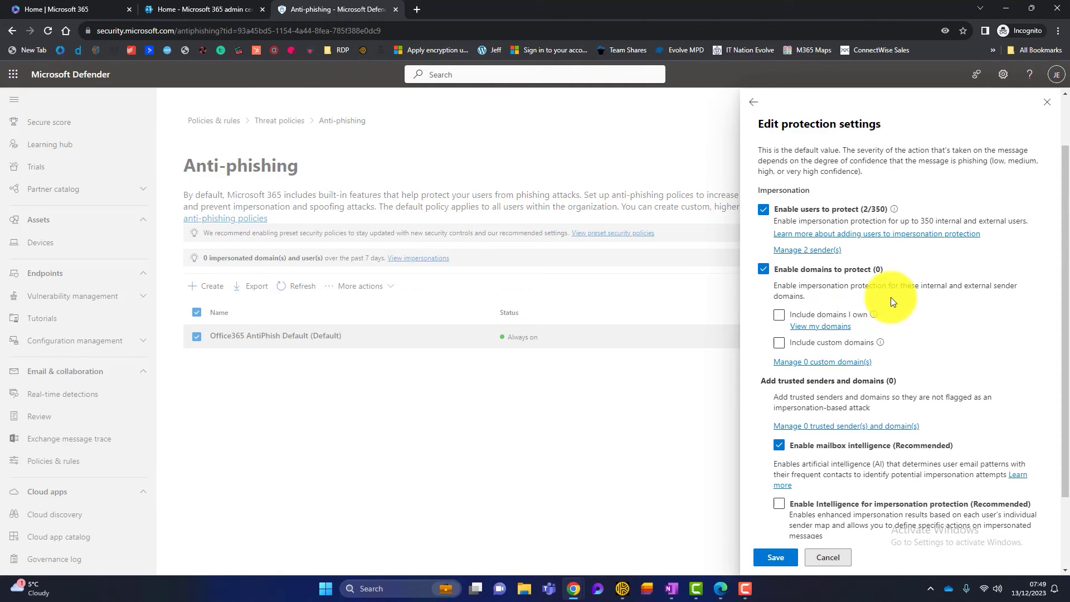
left_click(779, 316)
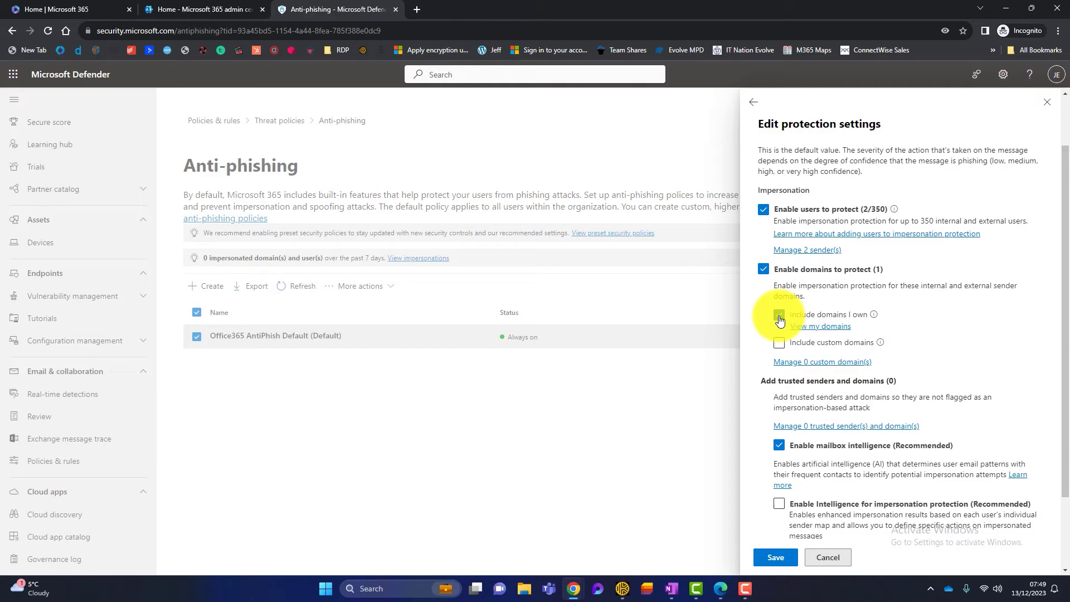
left_click(821, 326)
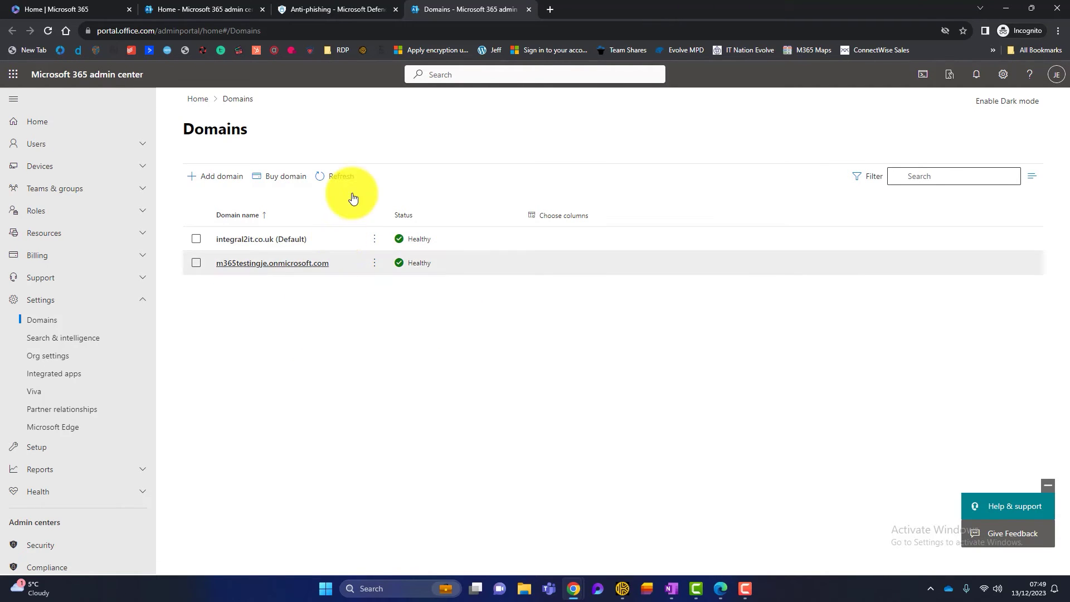
- Review the two Healthy domains, then return to the Anti-phishing protection settings tab
left_click(375, 12)
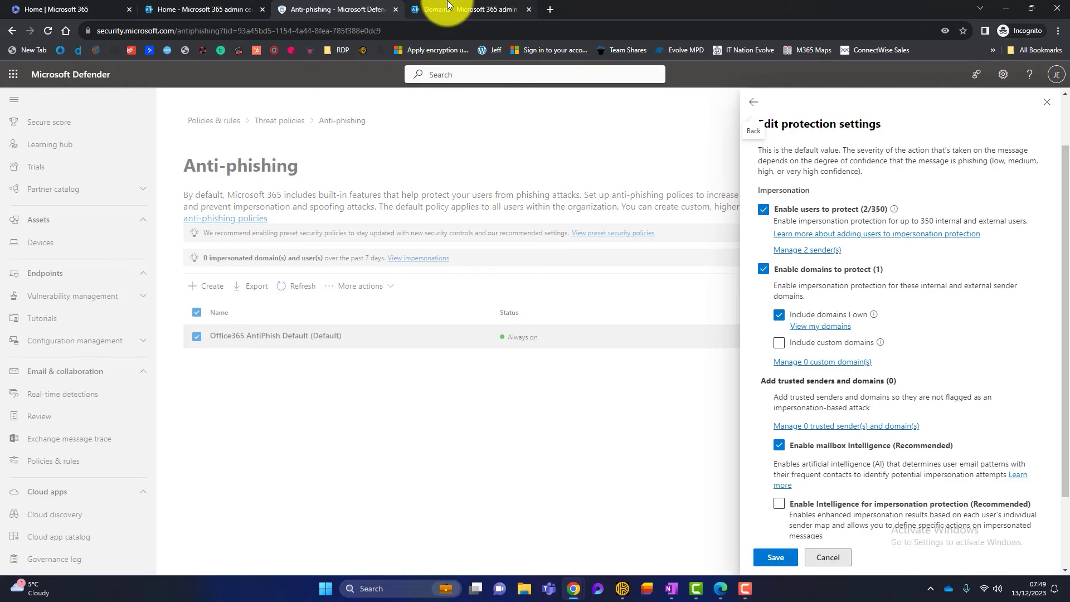
left_click(462, 10)
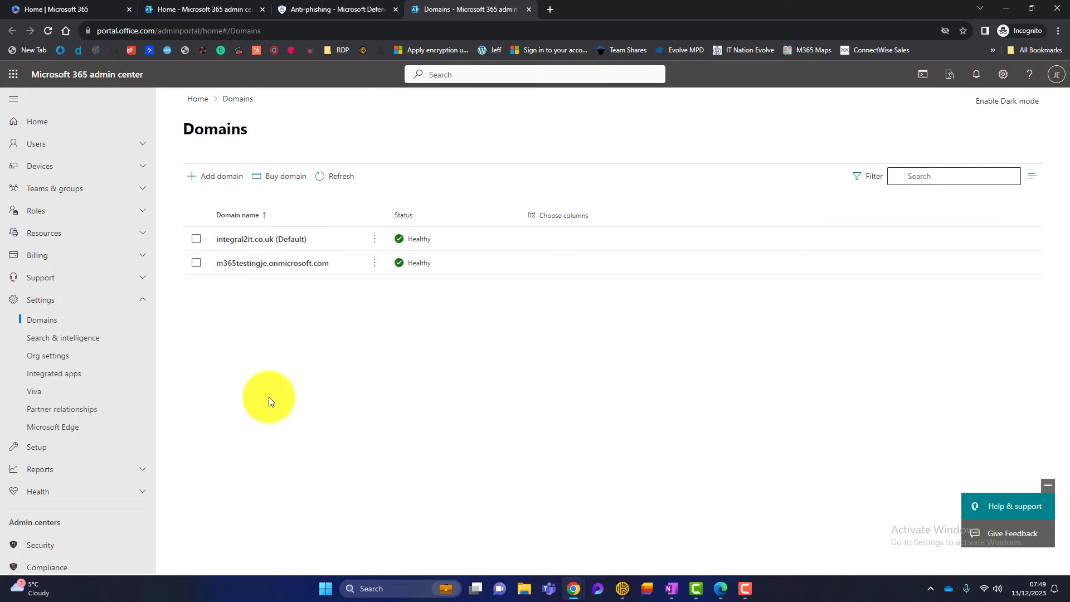
left_click(322, 6)
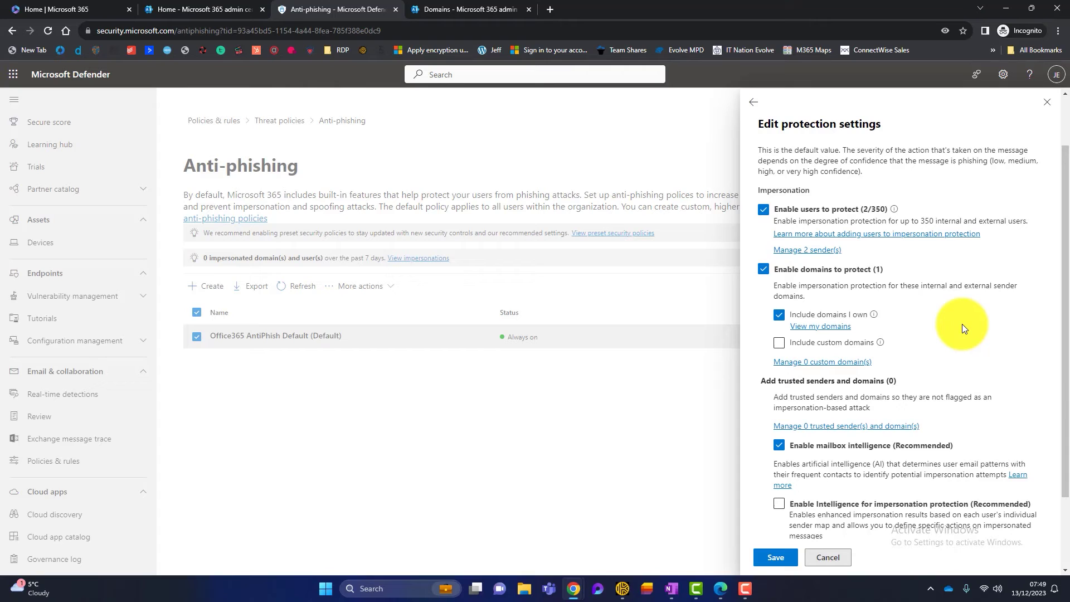
left_click(777, 317)
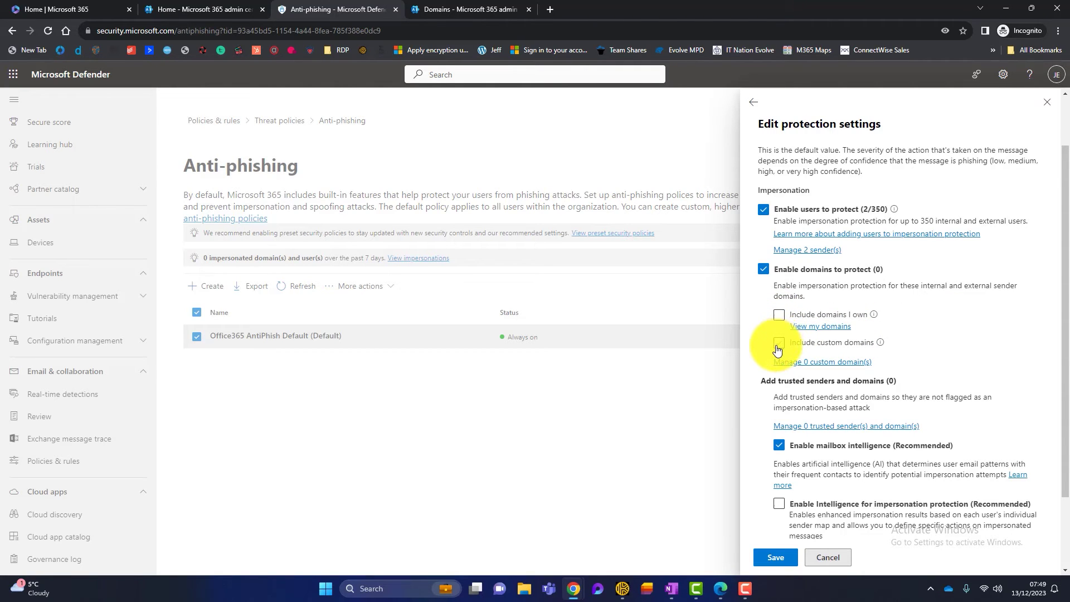
left_click(788, 362)
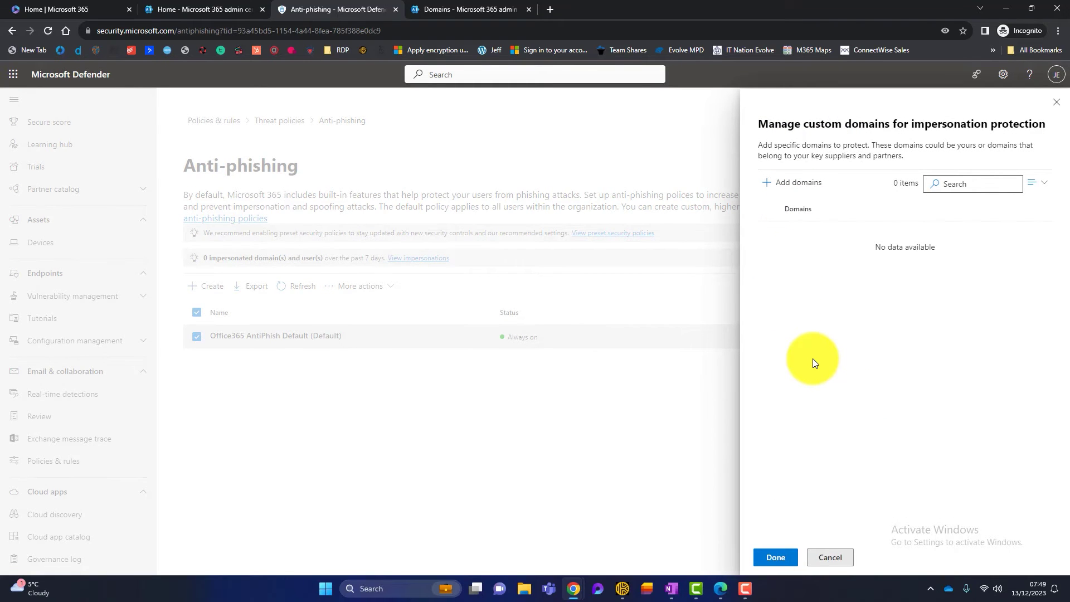
left_click(1057, 103)
left_click(779, 342)
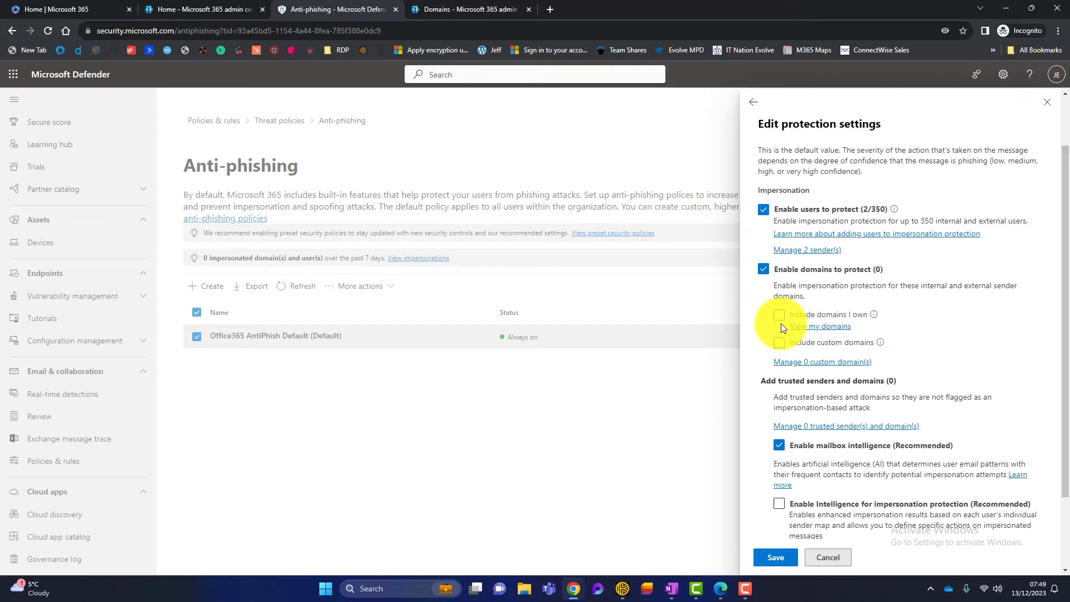
left_click(779, 317)
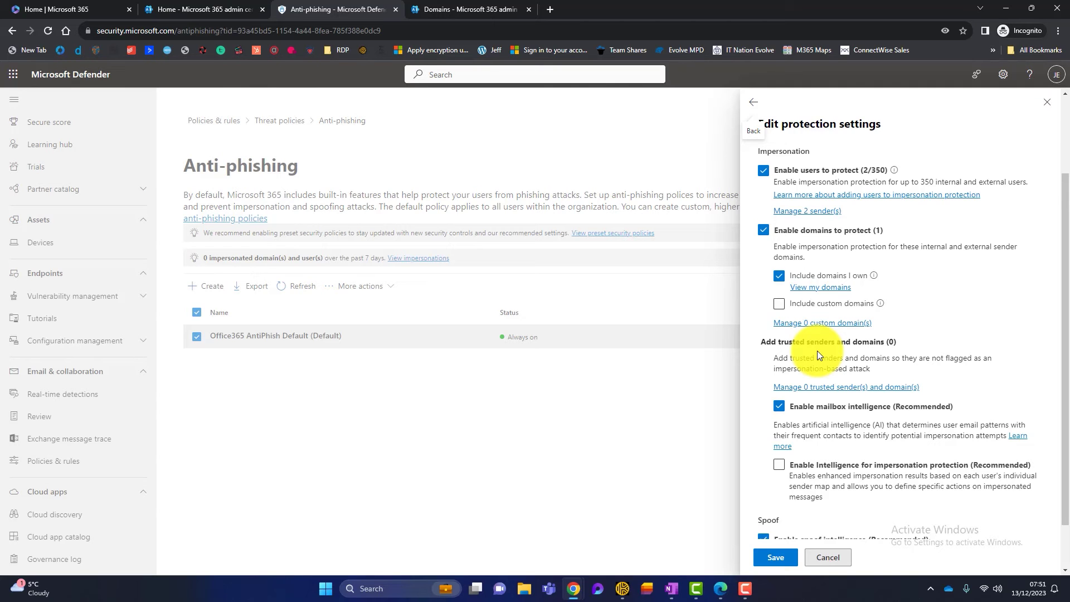
left_click(833, 386)
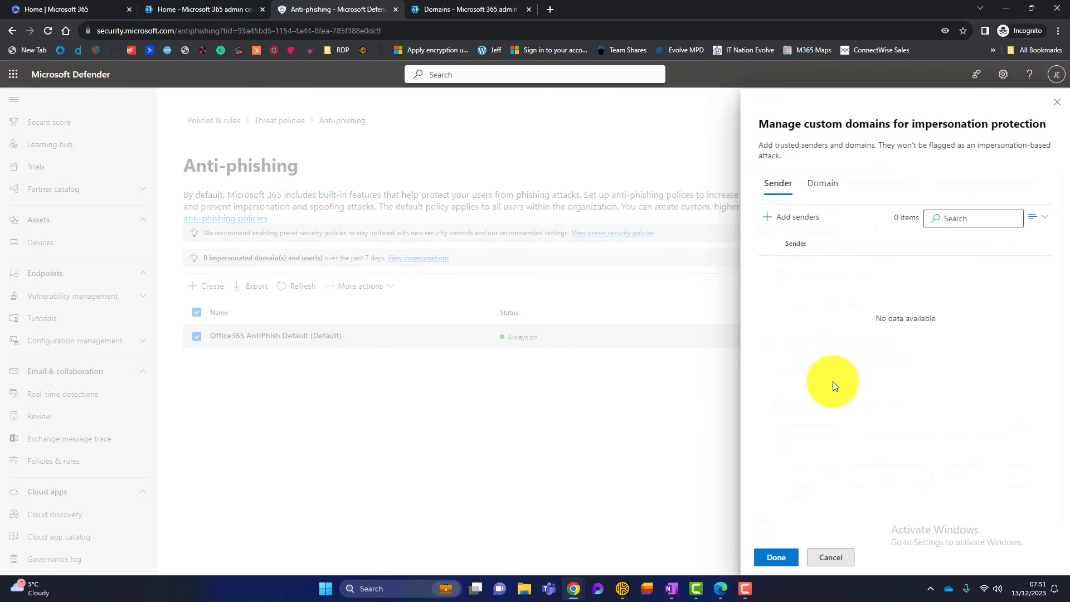
left_click(795, 217)
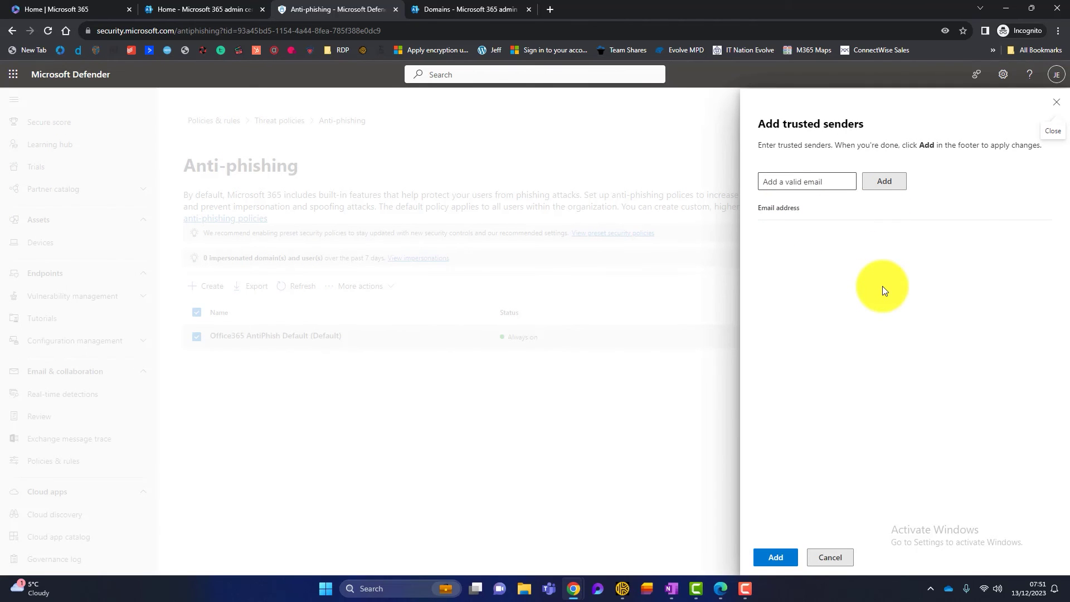
left_click(1055, 103)
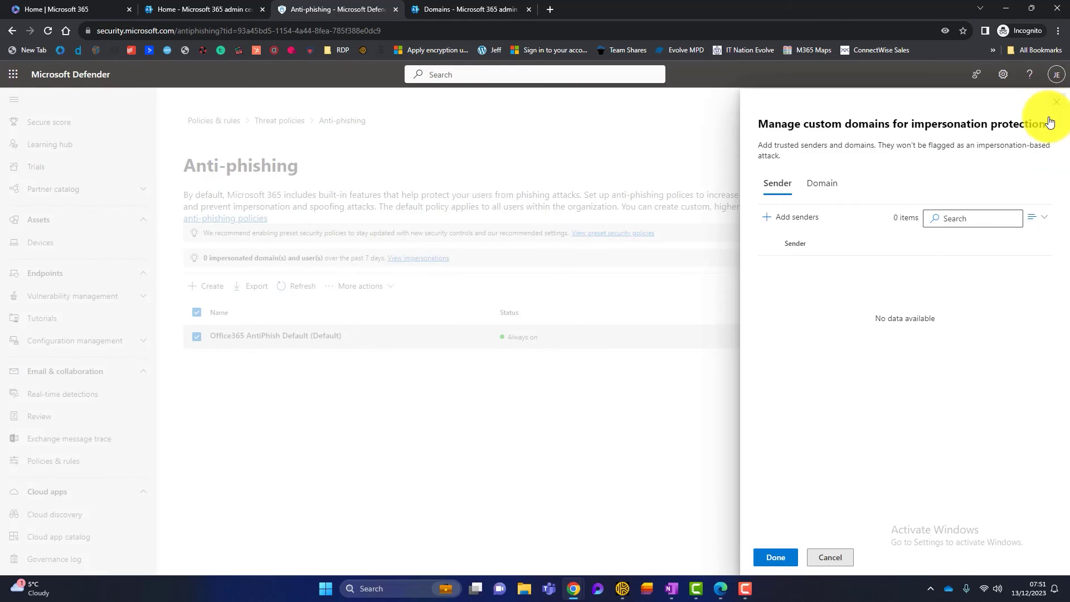
left_click(1053, 103)
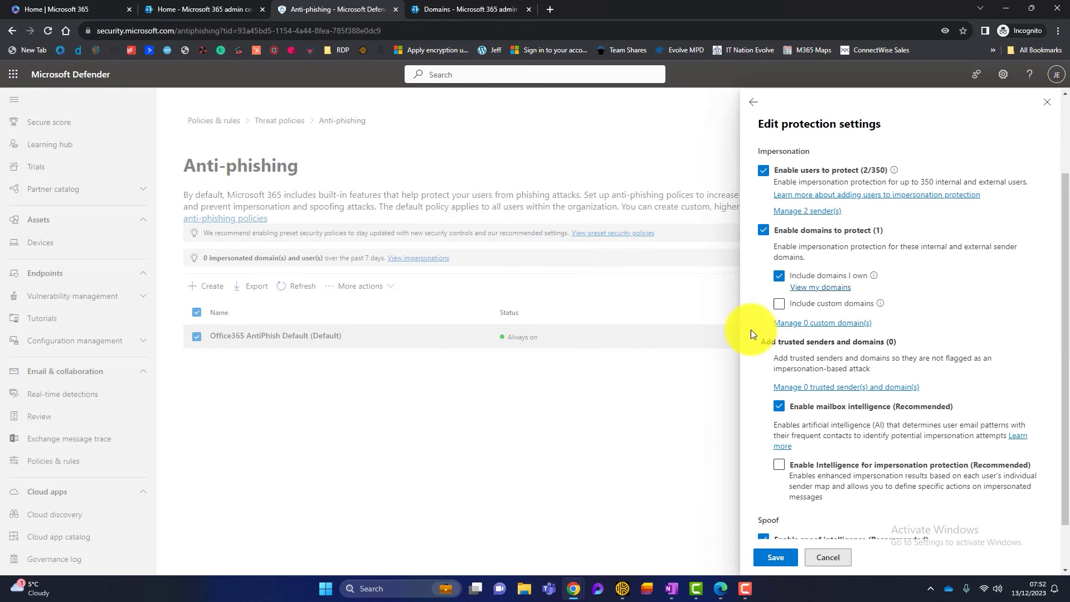
- Turn on Enable Intelligence for impersonation protection (Recommended) further down the settings
scroll(973, 327, "down", 1)
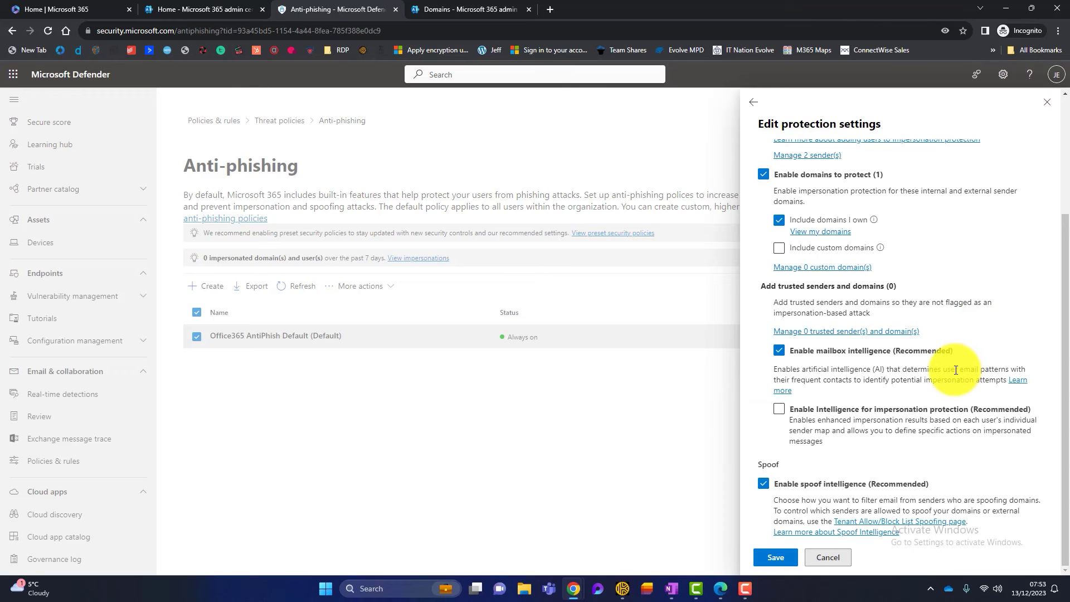
left_click(779, 409)
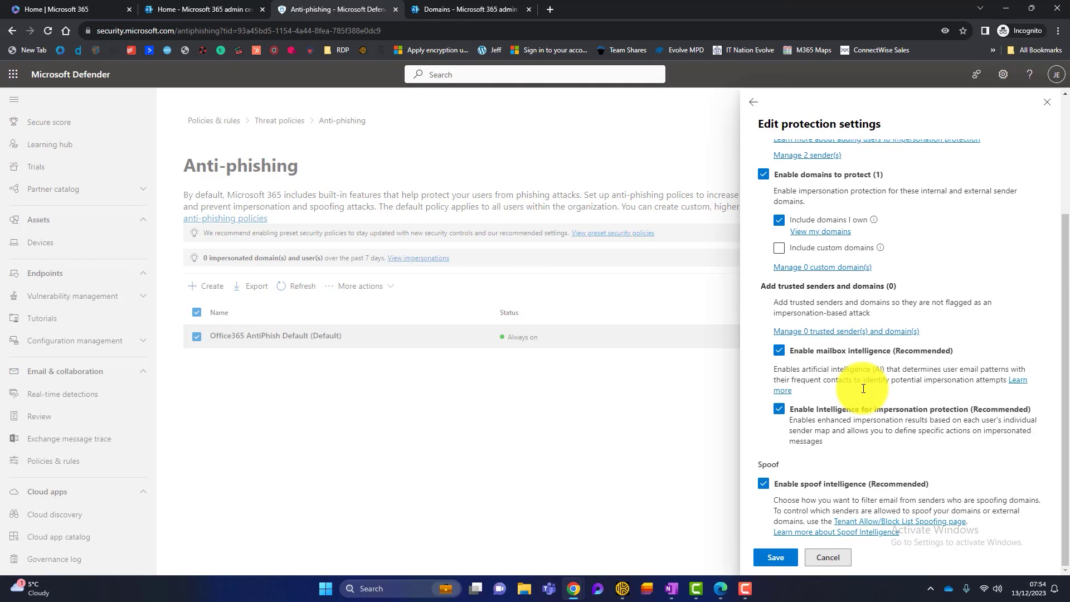
- Save the edited protection settings of the default anti-phishing policy
left_click(771, 556)
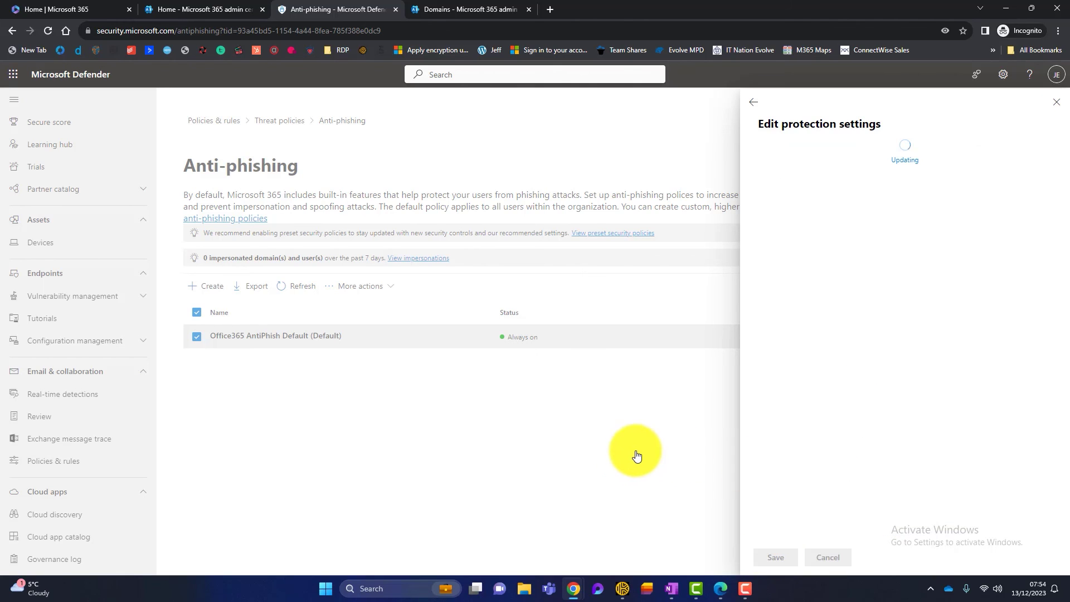